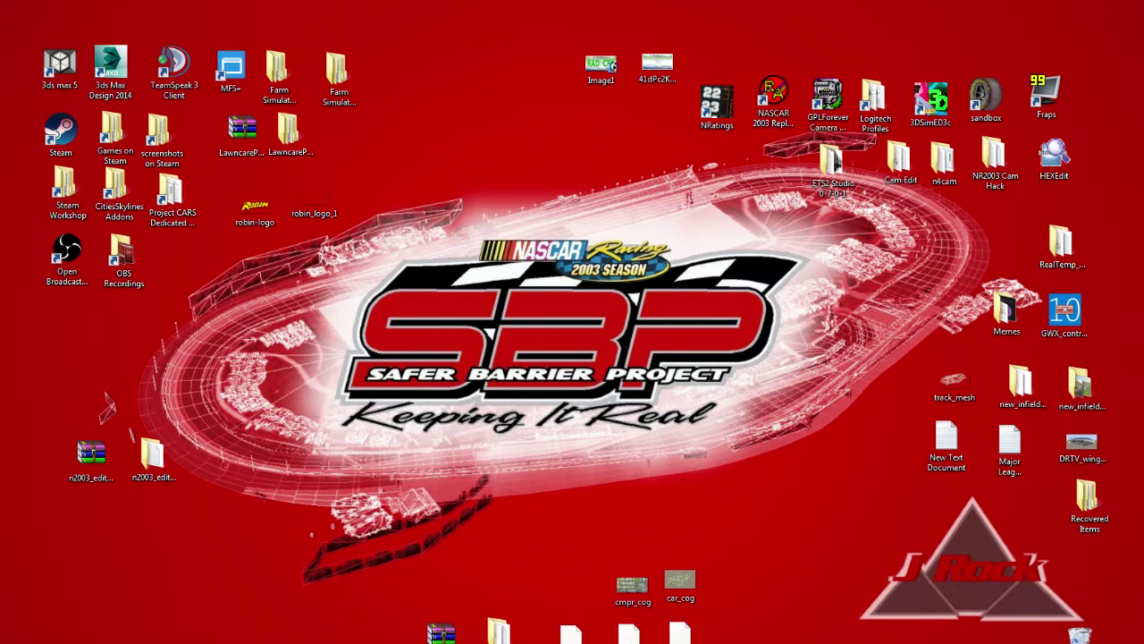
On The Pits n2003 downloads page, dismiss the editing tools download and hide the browser
key("alt+Tab")
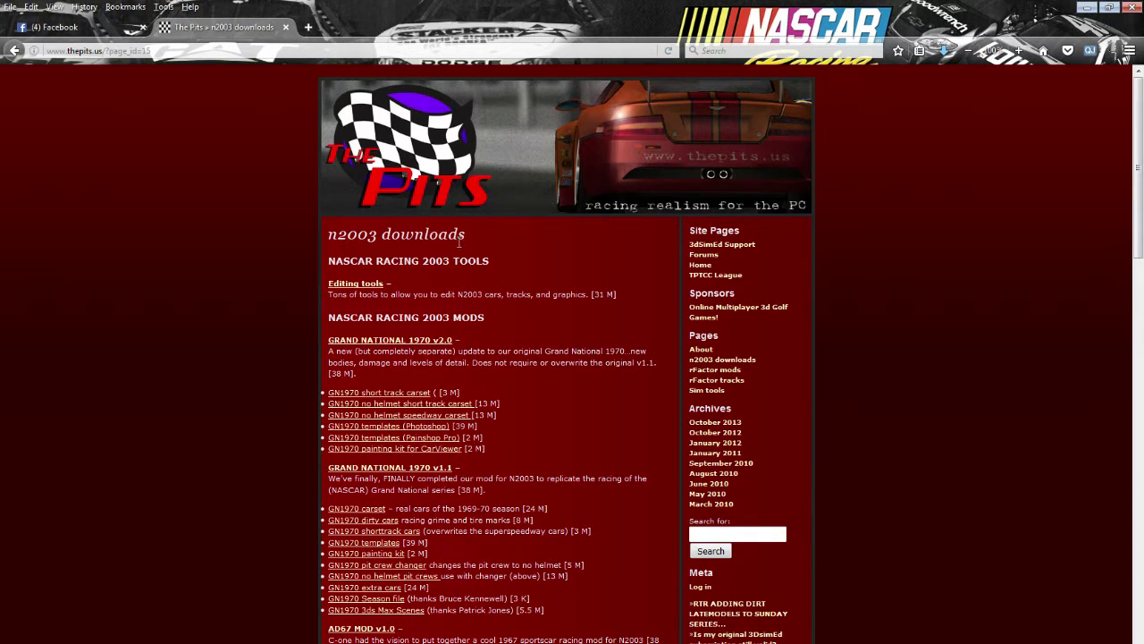
left_click(357, 284)
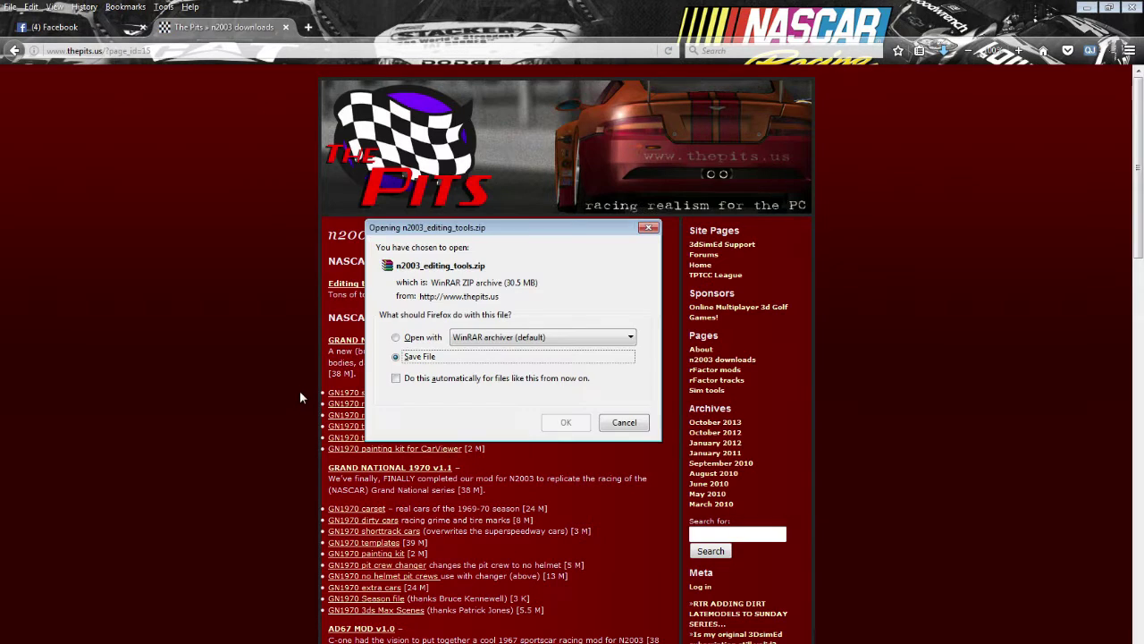
left_click(613, 429)
left_click(1087, 9)
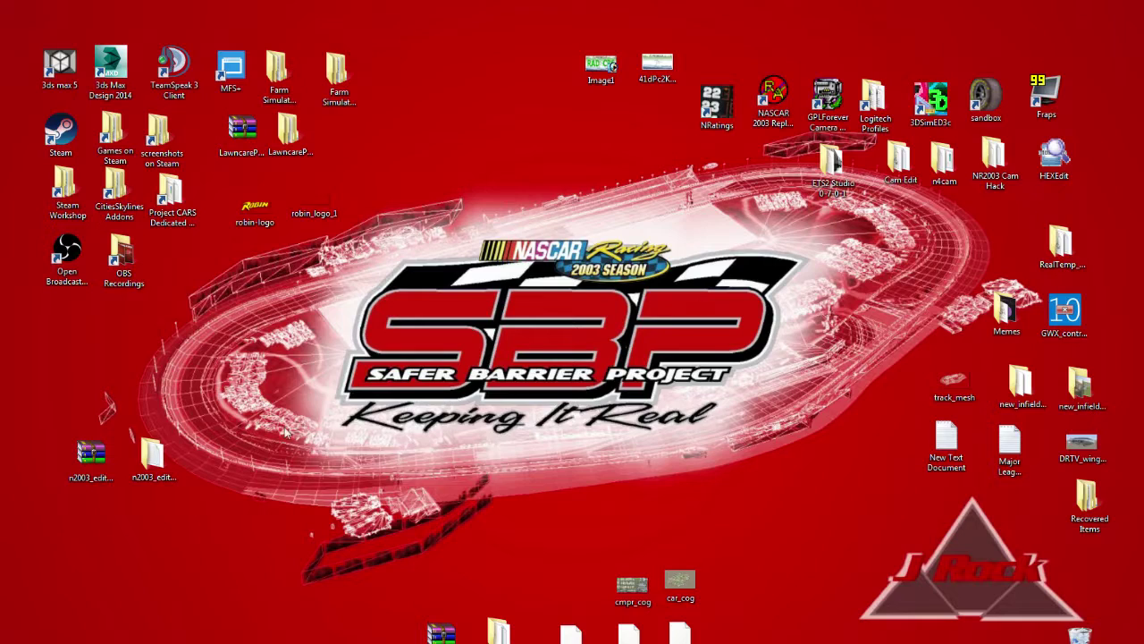
Open n2003_editing_tools > misc_tools, preview makedatx.zip in WinRAR, then exit WinRAR
double_click(152, 454)
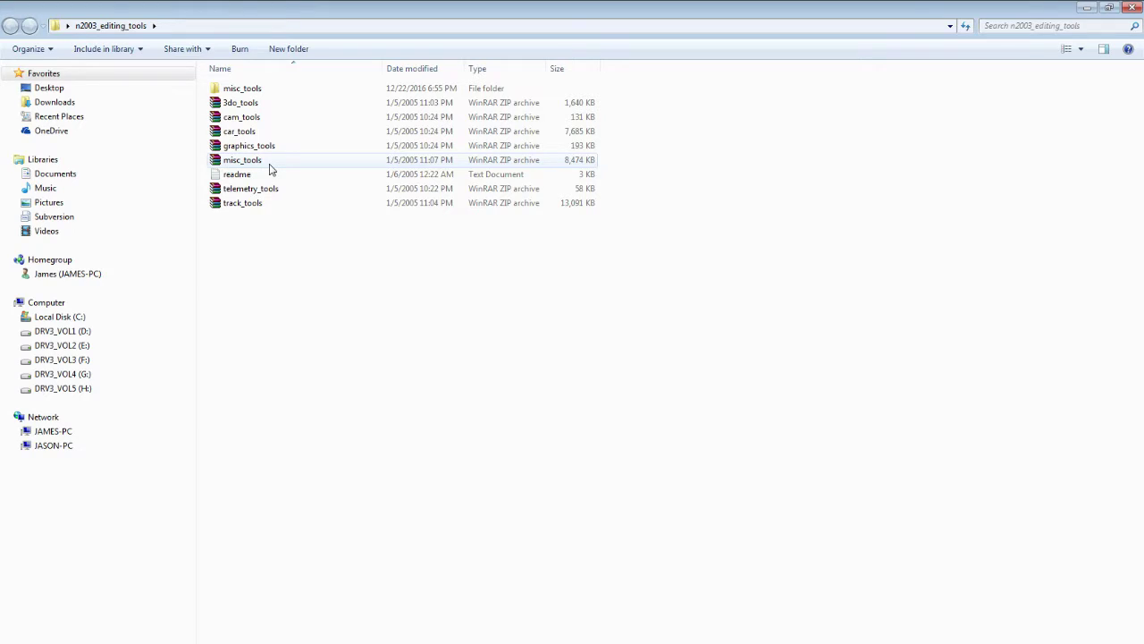
double_click(254, 89)
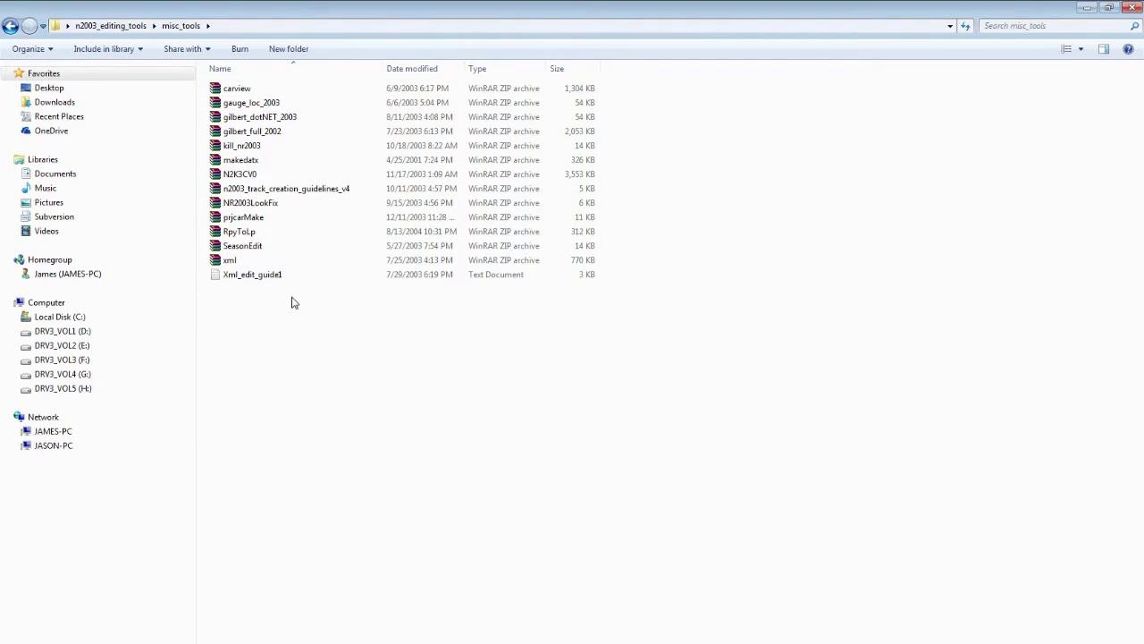
double_click(246, 165)
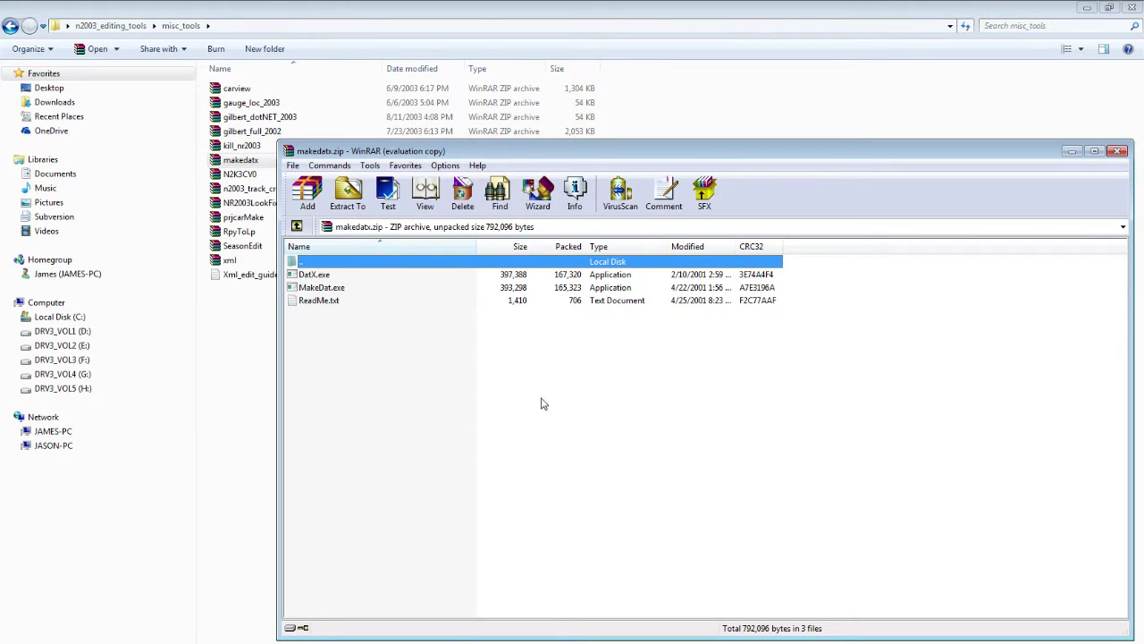
left_click(755, 397)
left_click(292, 165)
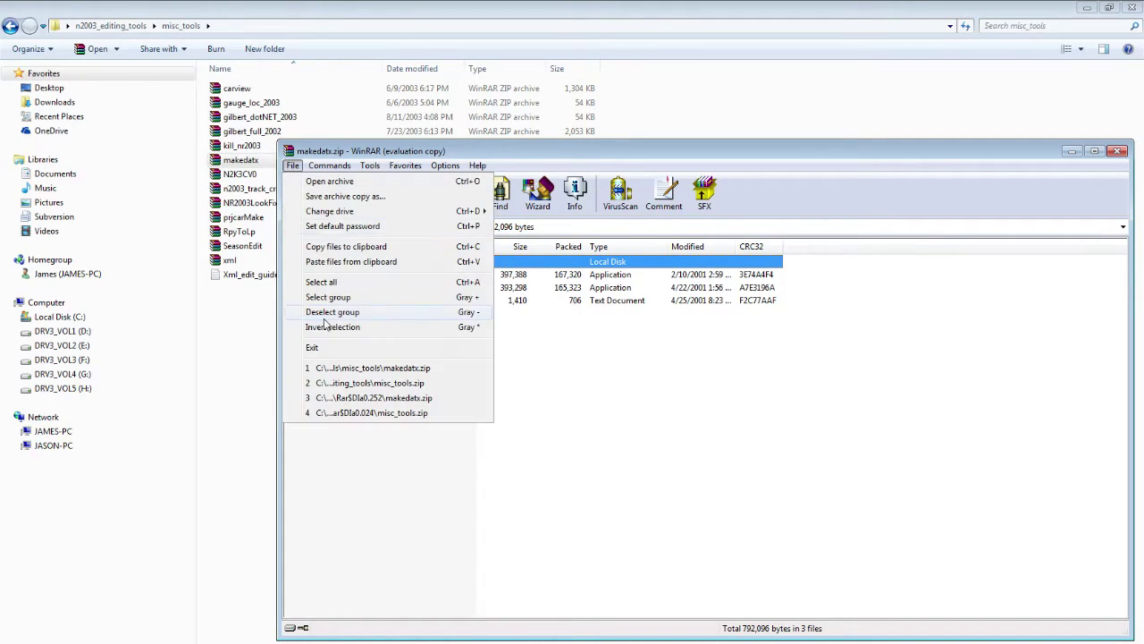
left_click(329, 349)
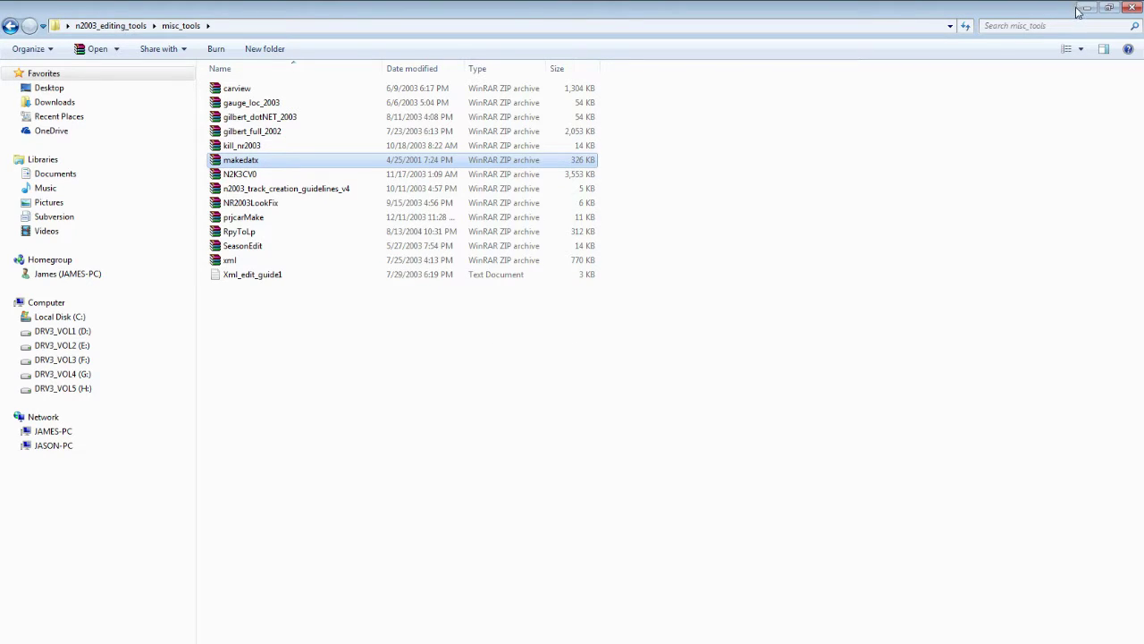
Close the tools folder and launch the phoenix_SBP11 Sandbox project from D:\NR2003 Track Edit\tracks
key("alt+F4")
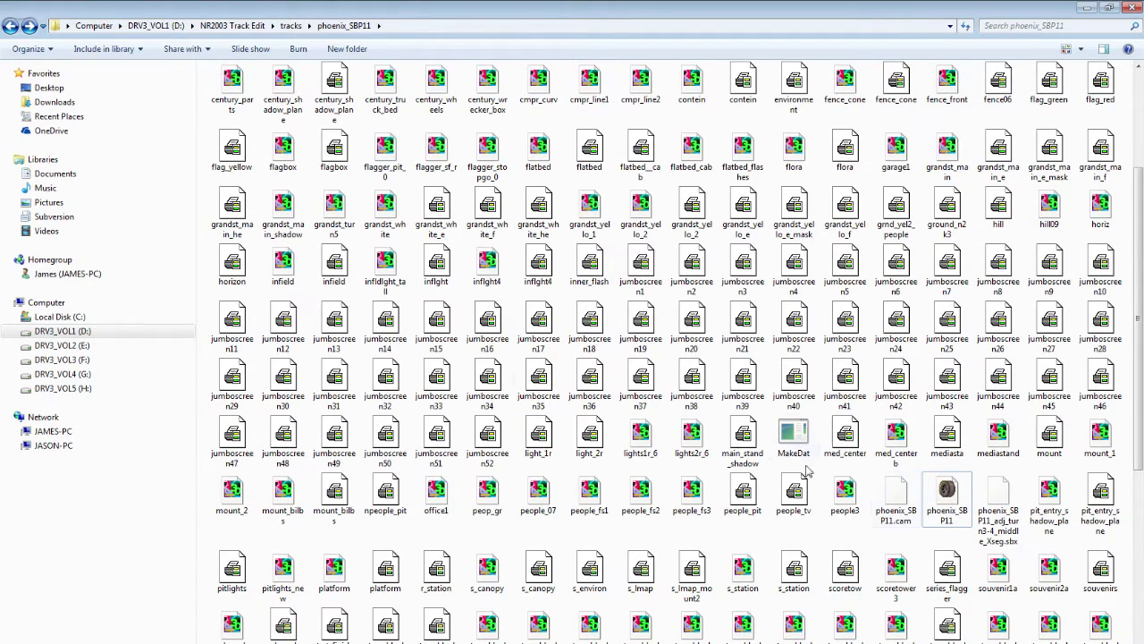
left_click(952, 508)
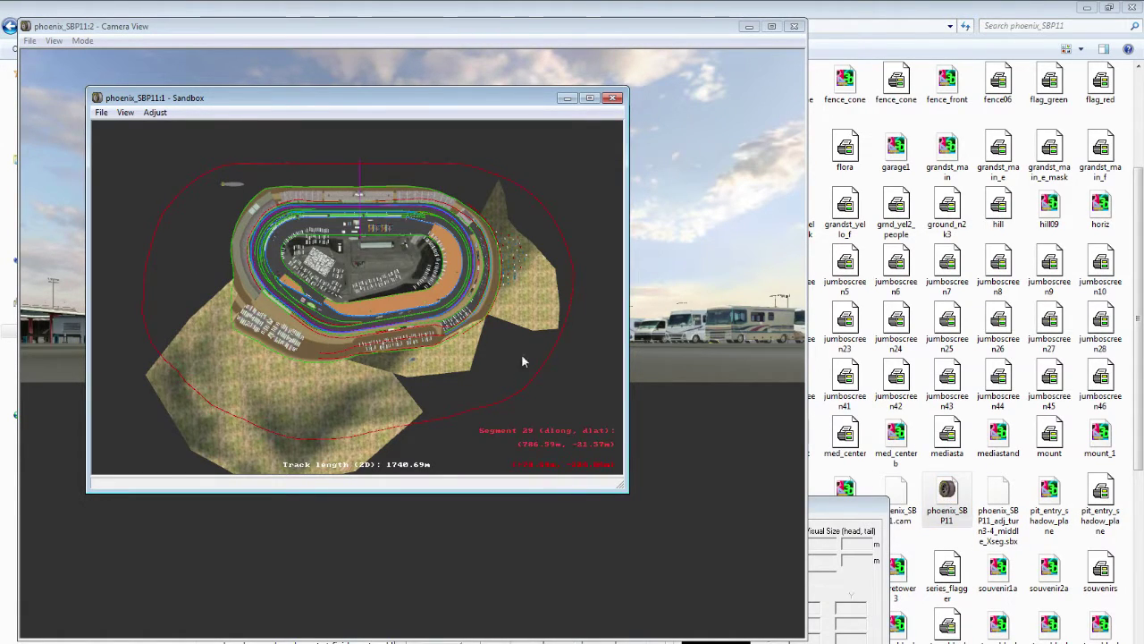
Exit Sandbox via File > Exit, returning to the phoenix_SBP11 track folder
left_click(101, 111)
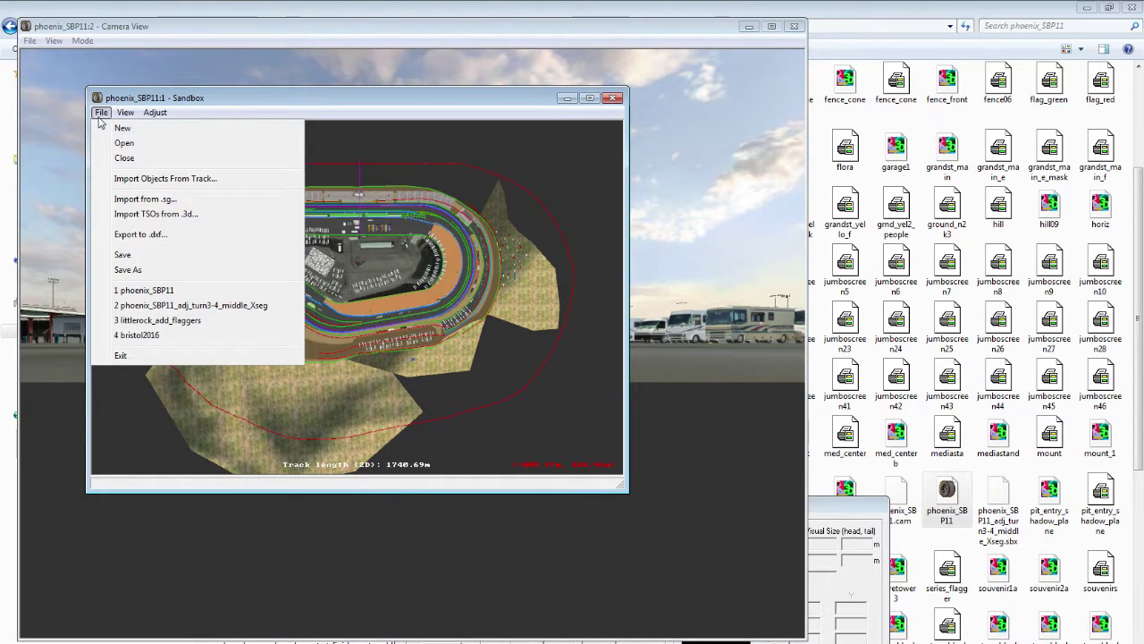
left_click(120, 355)
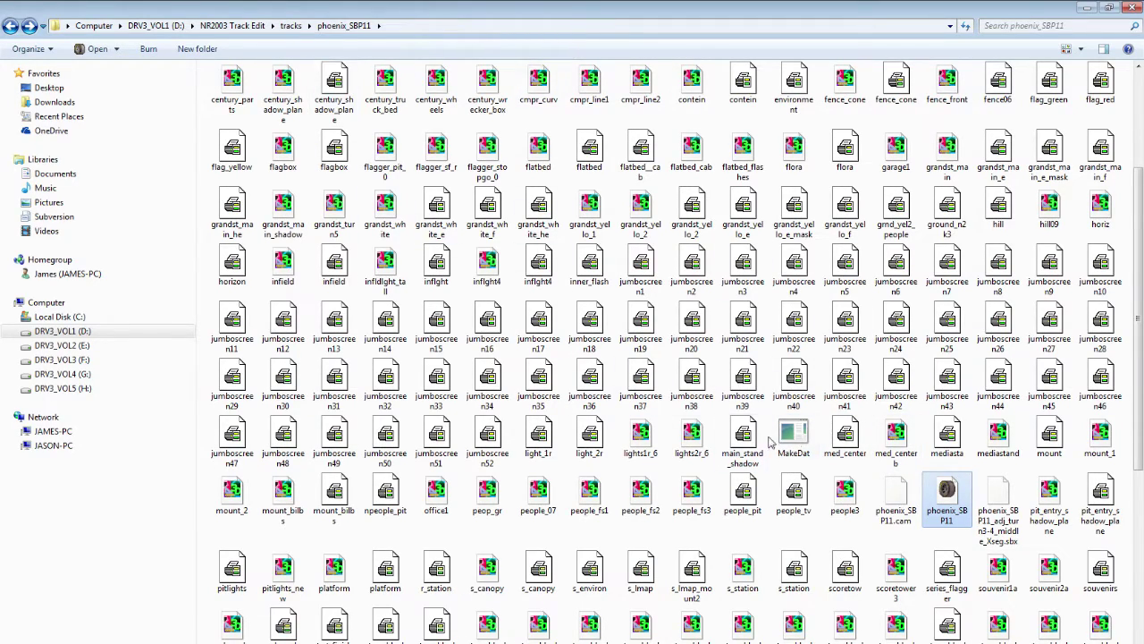
Run MakeDat to pack the track, then open the newly built phoenix_SBP11 DAT file
double_click(796, 438)
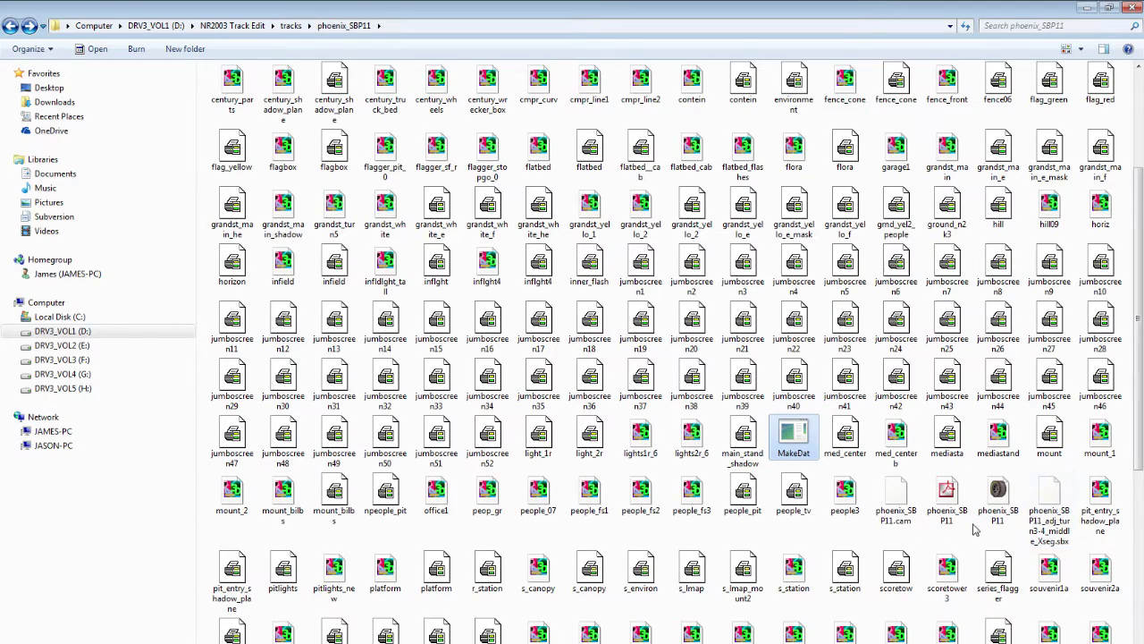
left_click(946, 497)
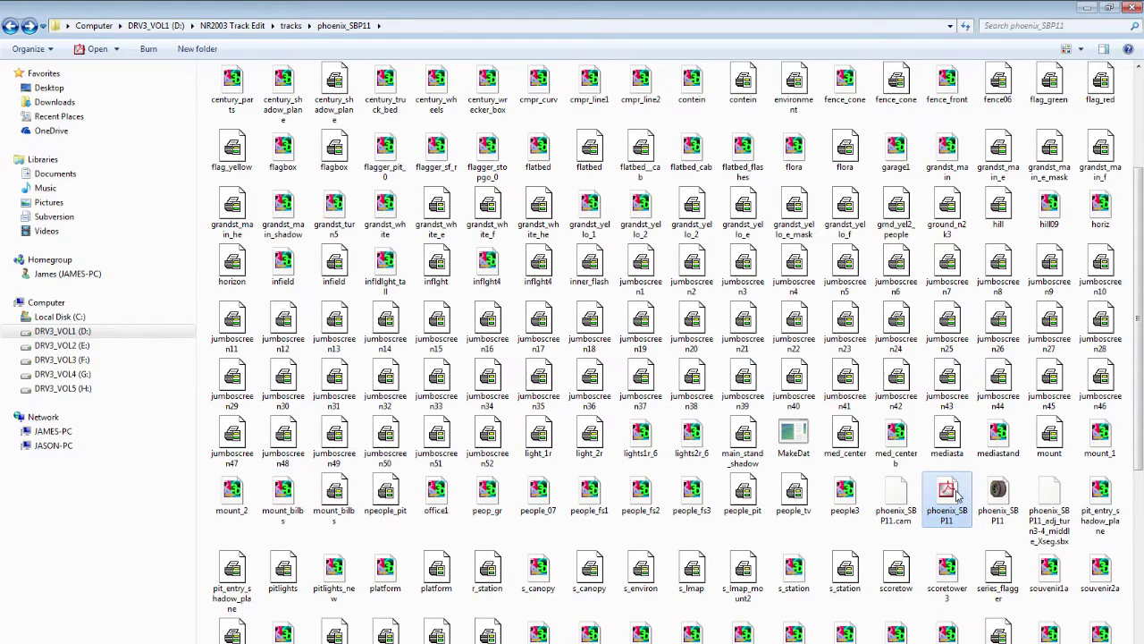
double_click(945, 497)
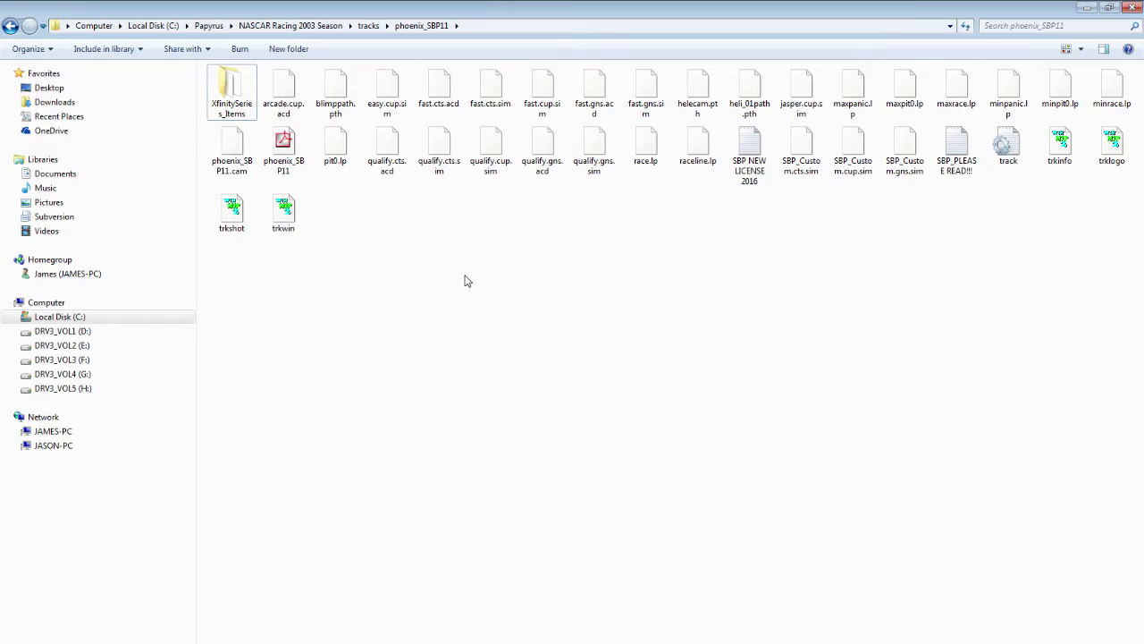
Switch to the game's phoenix_SBP11 track folder and add a folder keeping the name New folder
left_click(1087, 7)
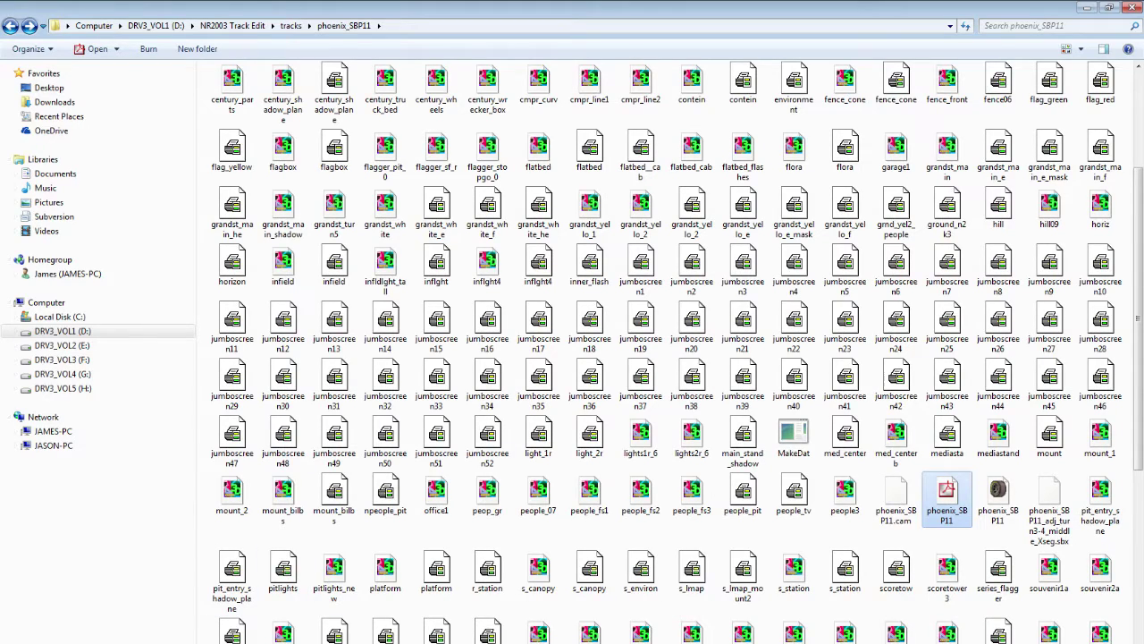
left_click(101, 638)
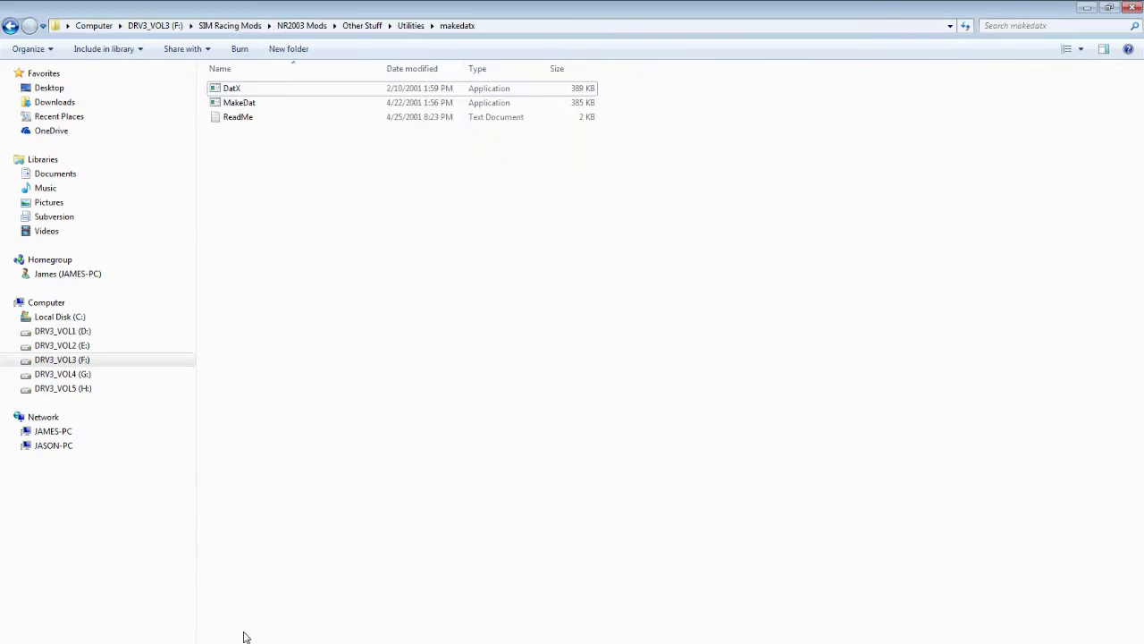
left_click(95, 638)
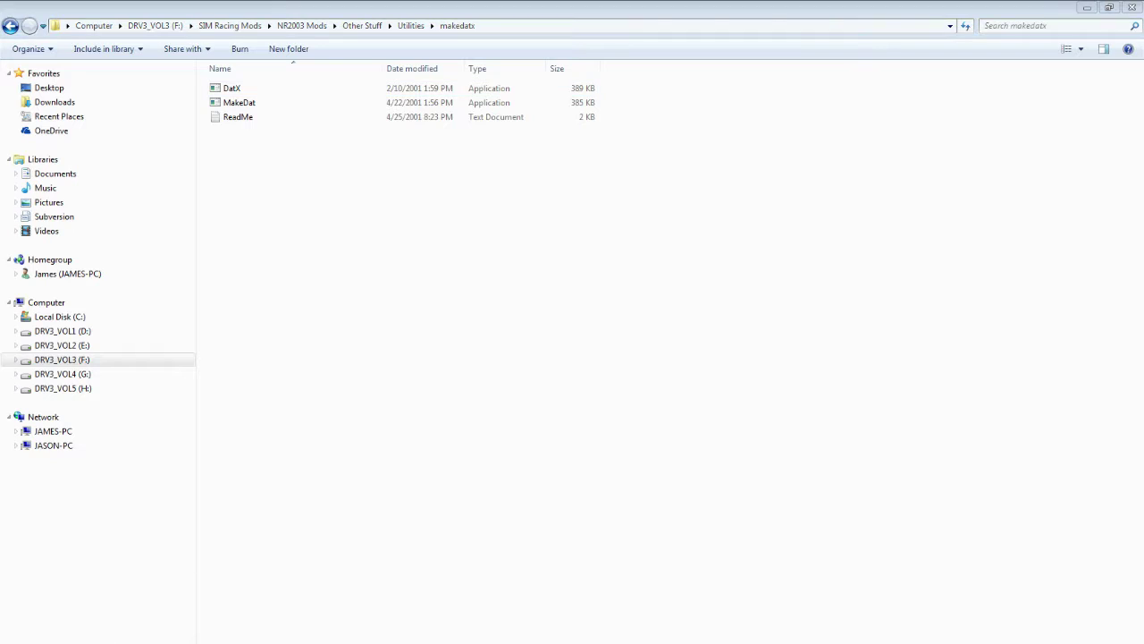
left_click(102, 605)
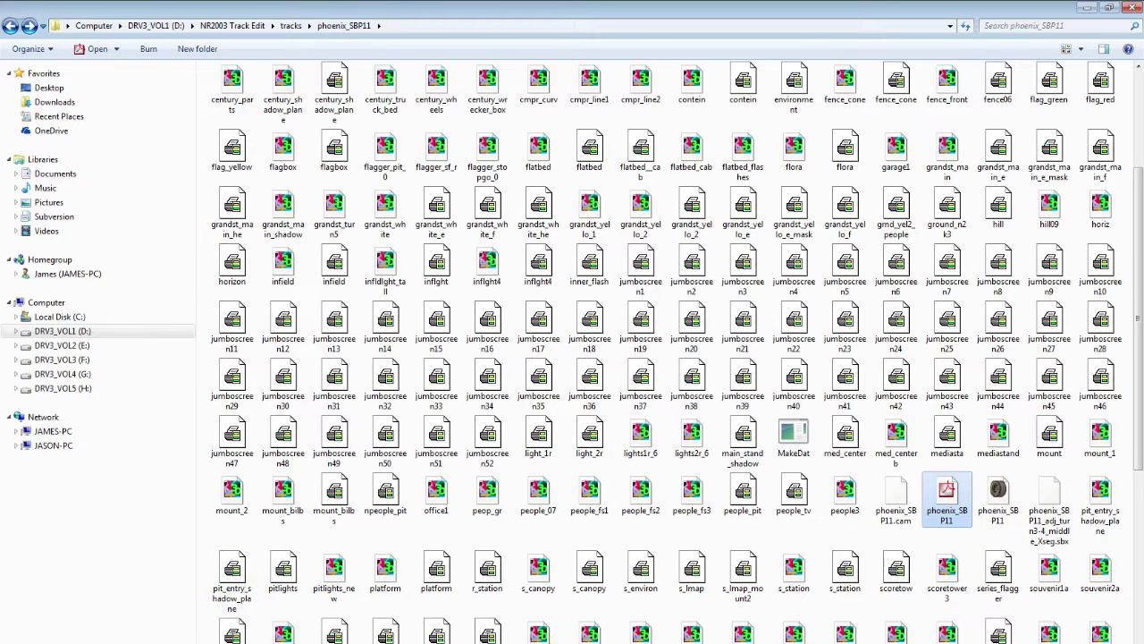
left_click(100, 638)
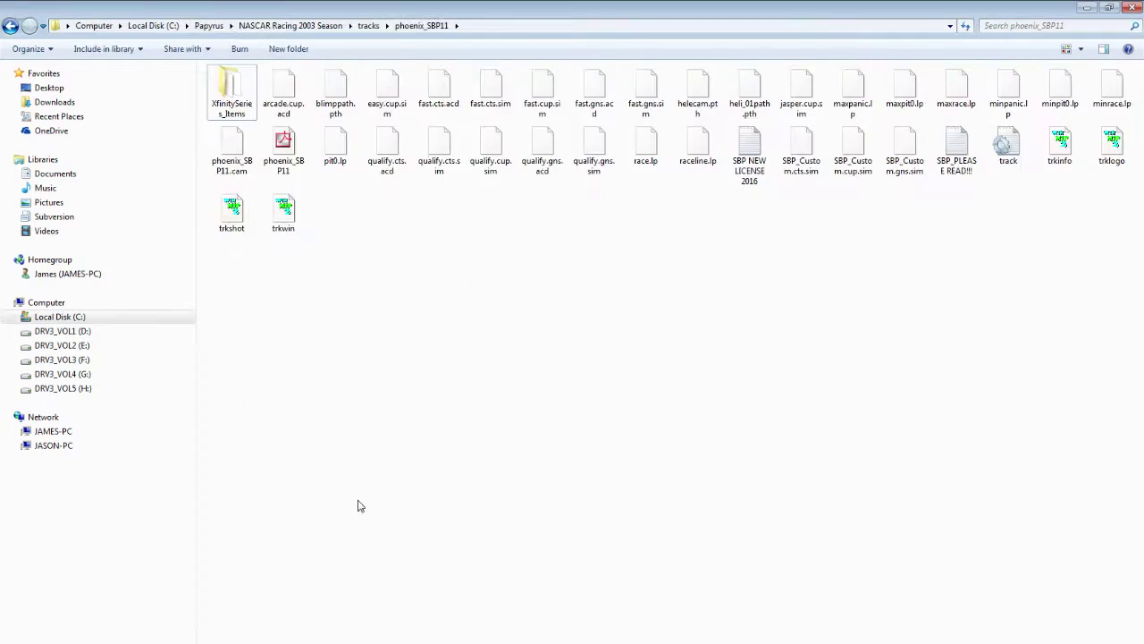
right_click(365, 311)
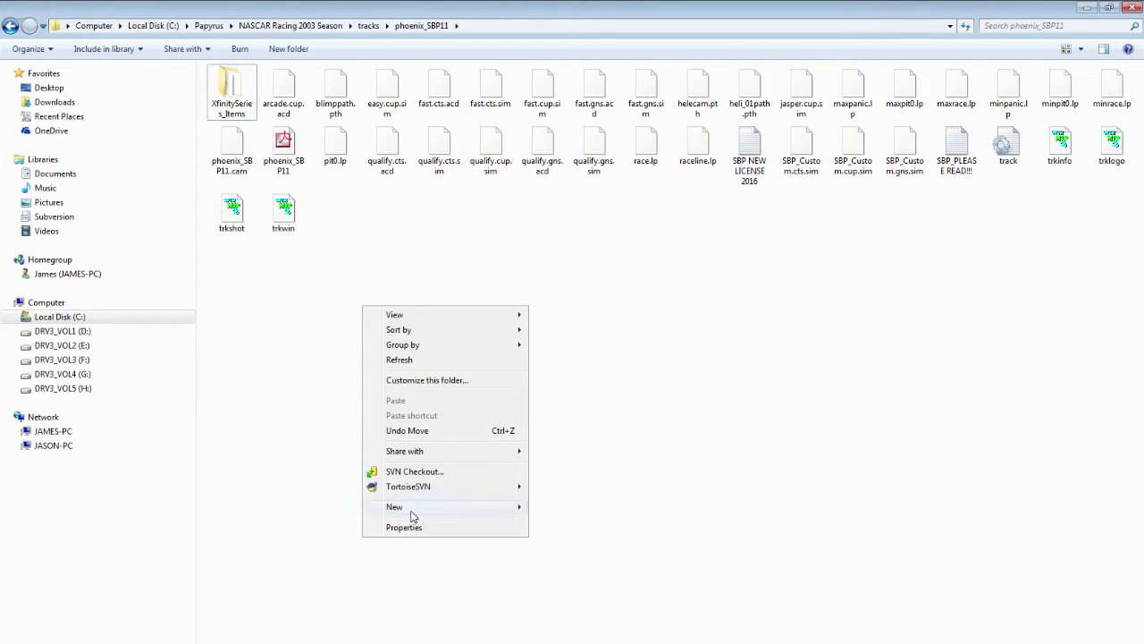
mouse_move(413, 515)
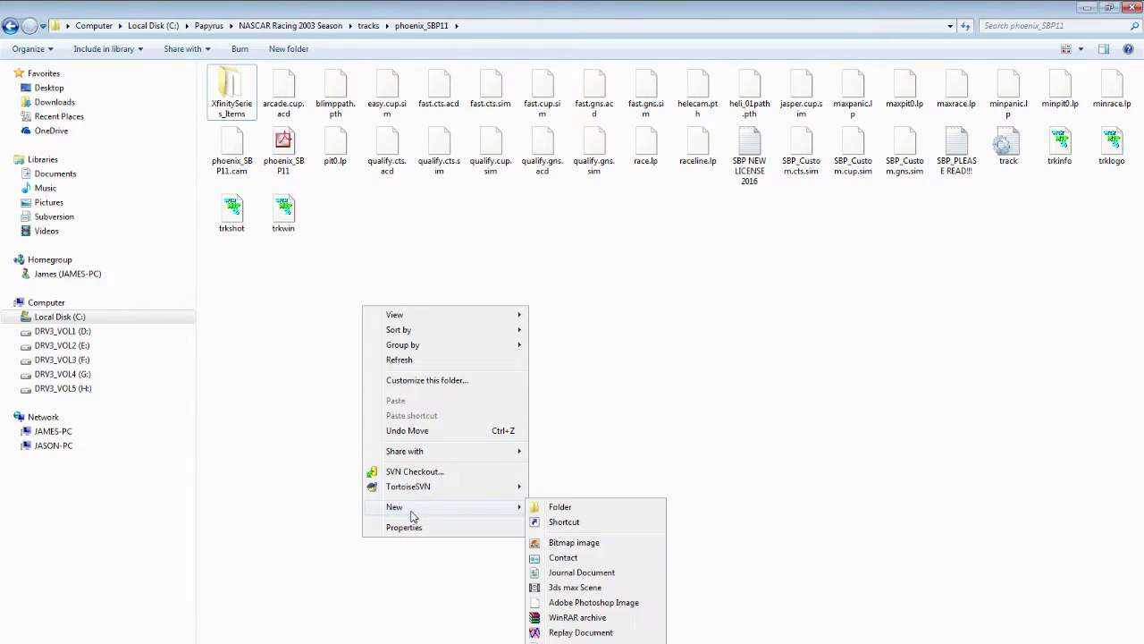
left_click(589, 511)
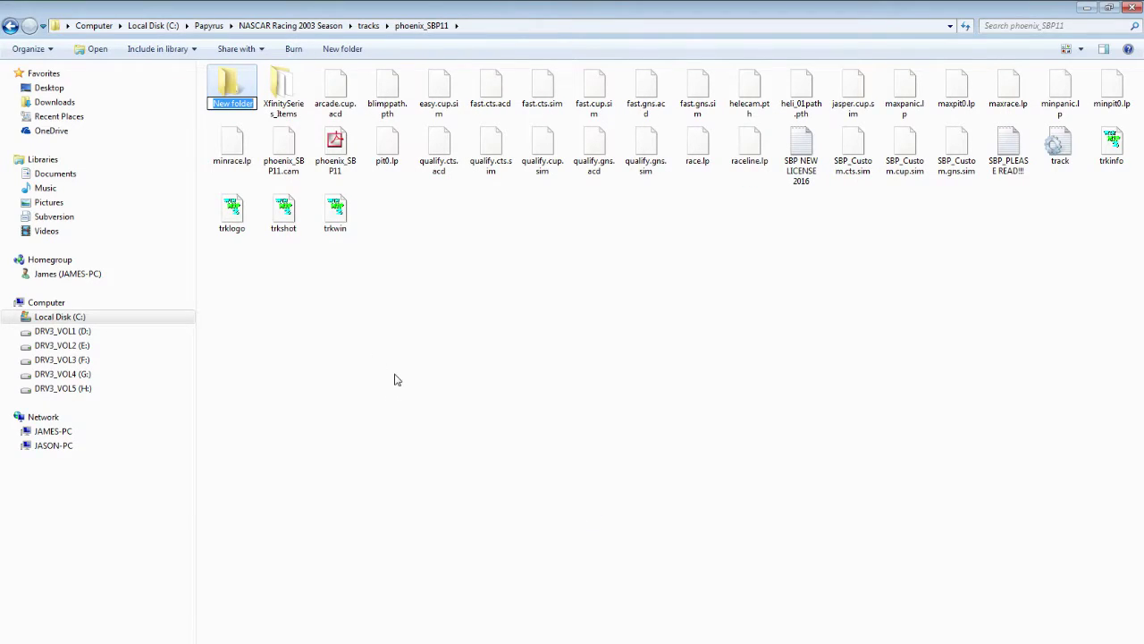
key("Return")
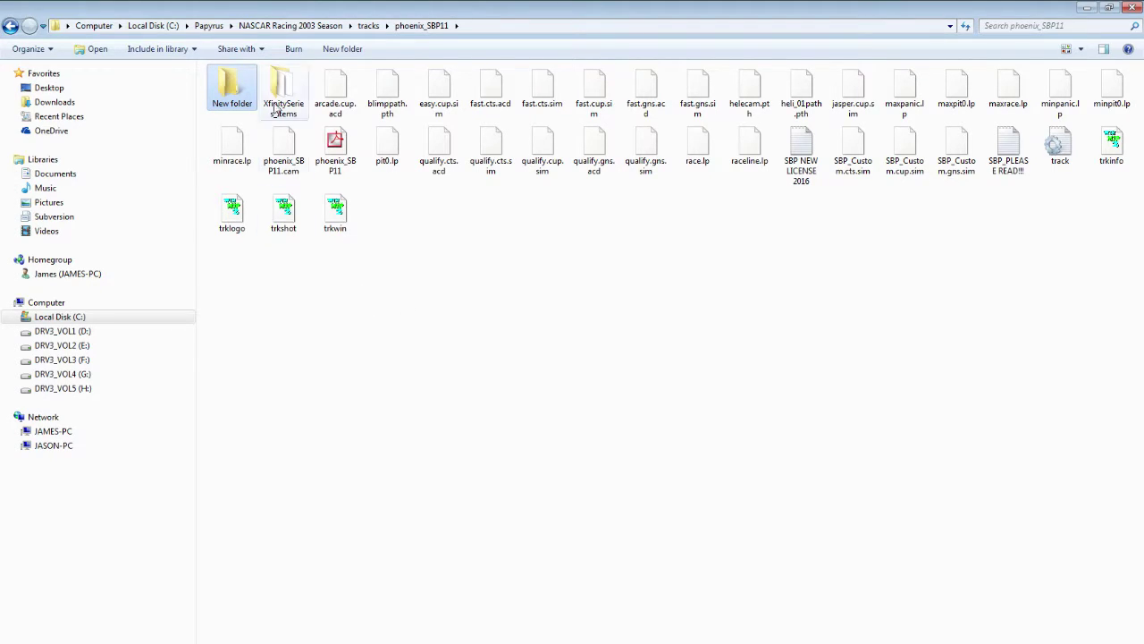
Copy the phoenix_SBP11 file into New folder and open that folder
right_click(339, 153)
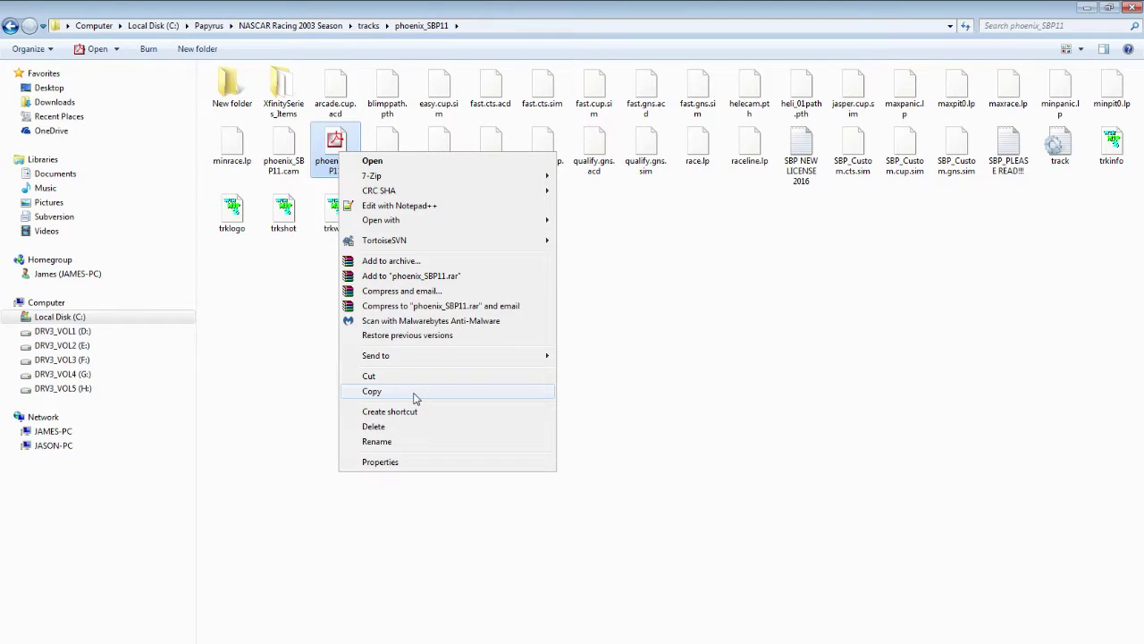
left_click(414, 393)
left_click(233, 87)
right_click(237, 90)
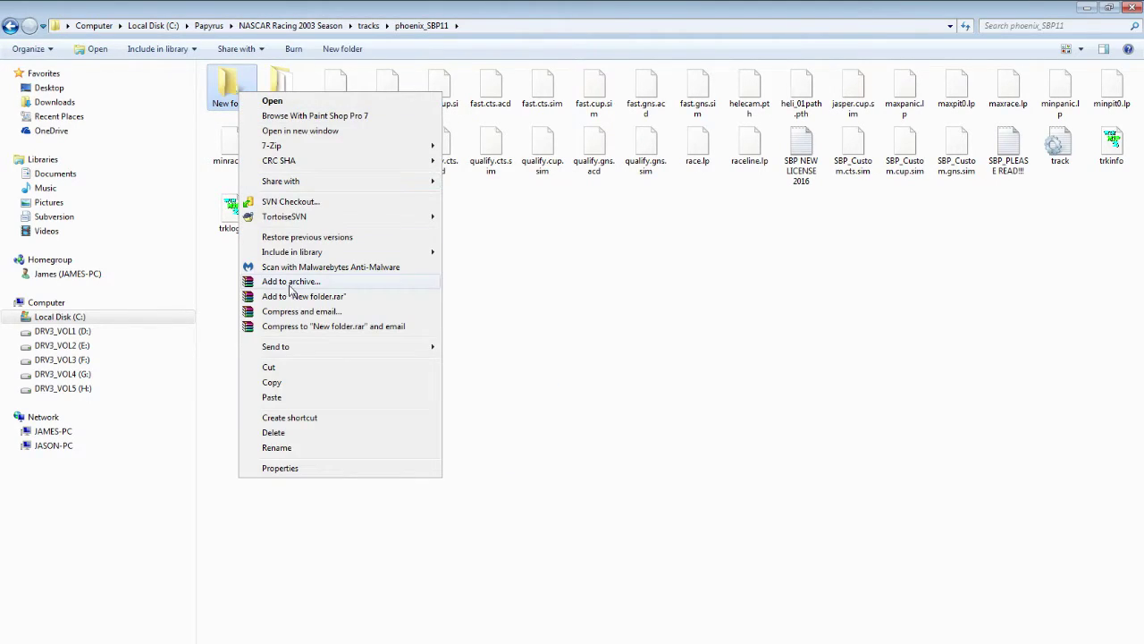
left_click(272, 396)
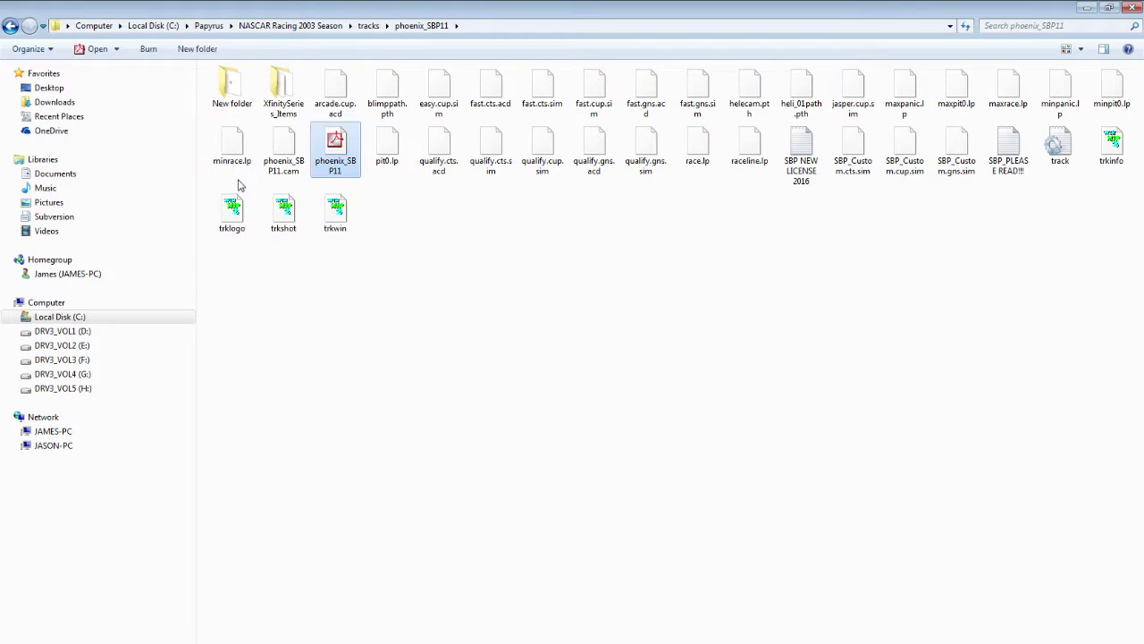
double_click(231, 85)
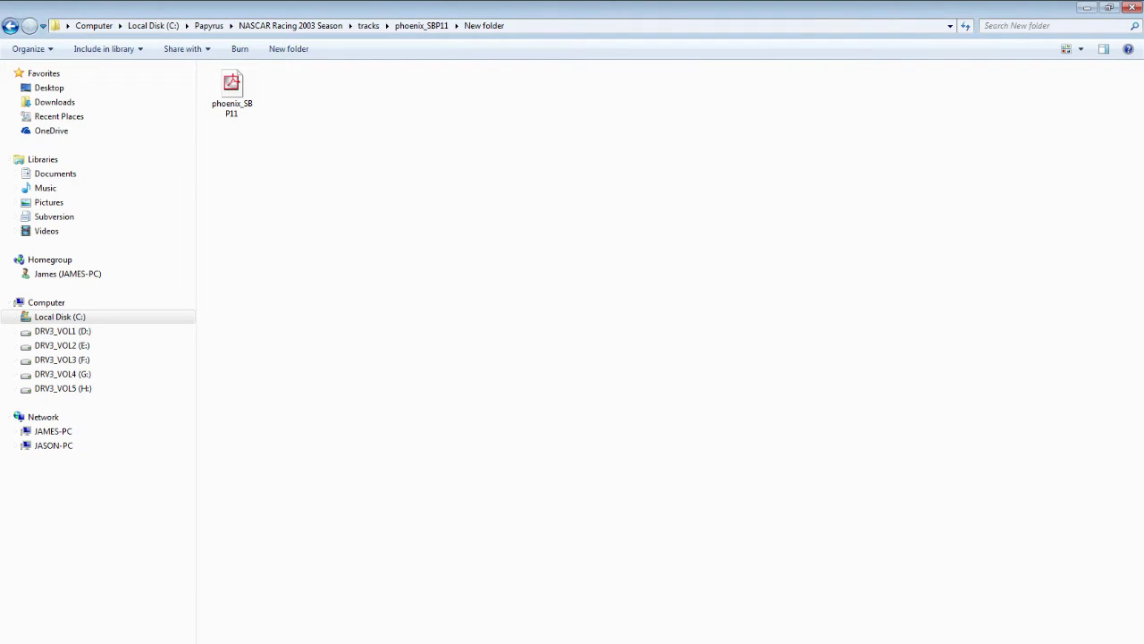
Copy DatX from the makedatx utilities folder and paste it into New folder
left_click(99, 640)
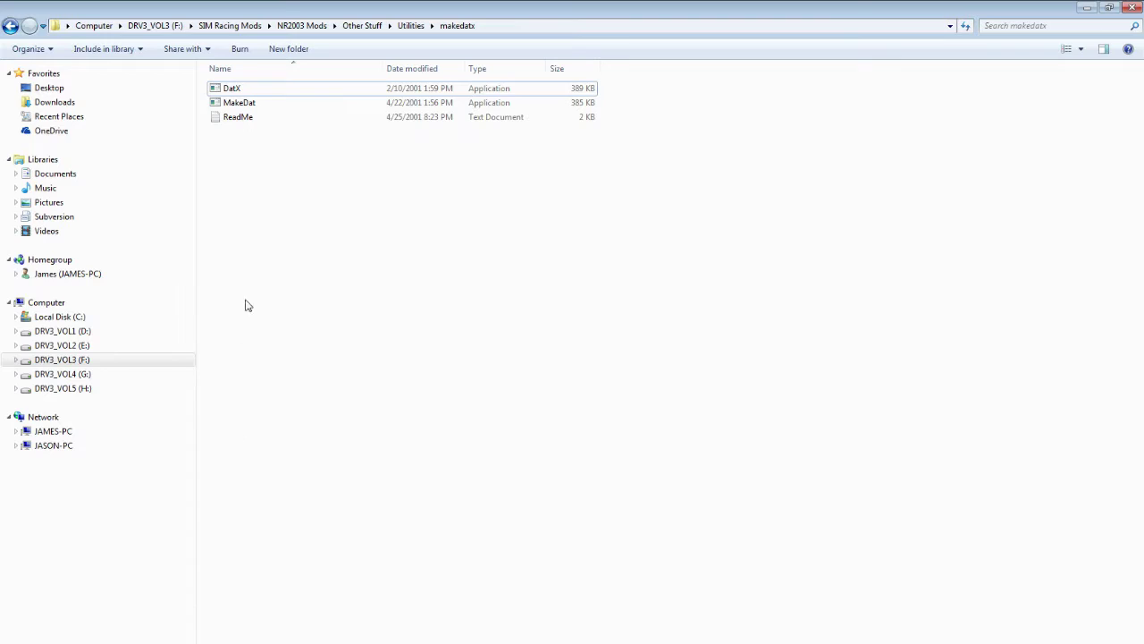
left_click(235, 90)
right_click(237, 92)
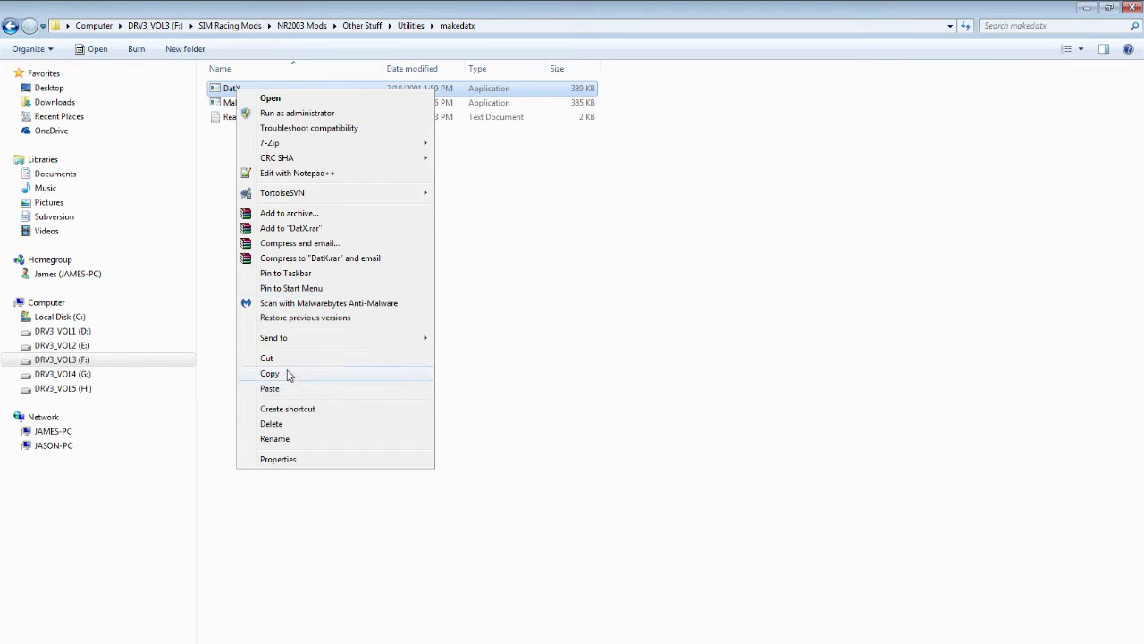
left_click(288, 376)
left_click(287, 580)
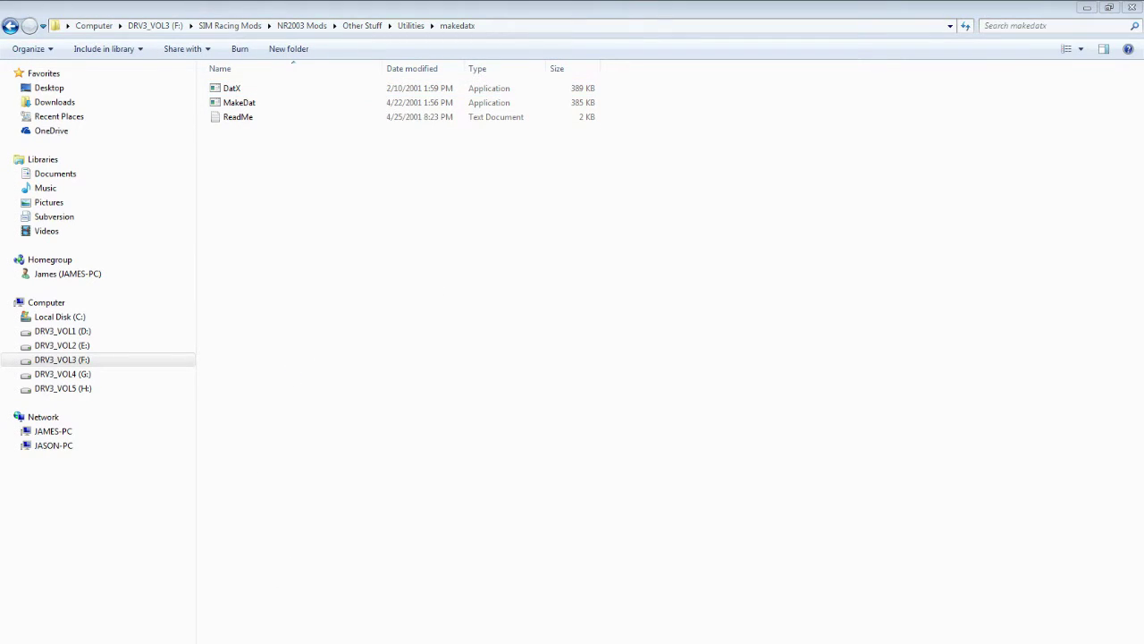
right_click(317, 456)
left_click(362, 546)
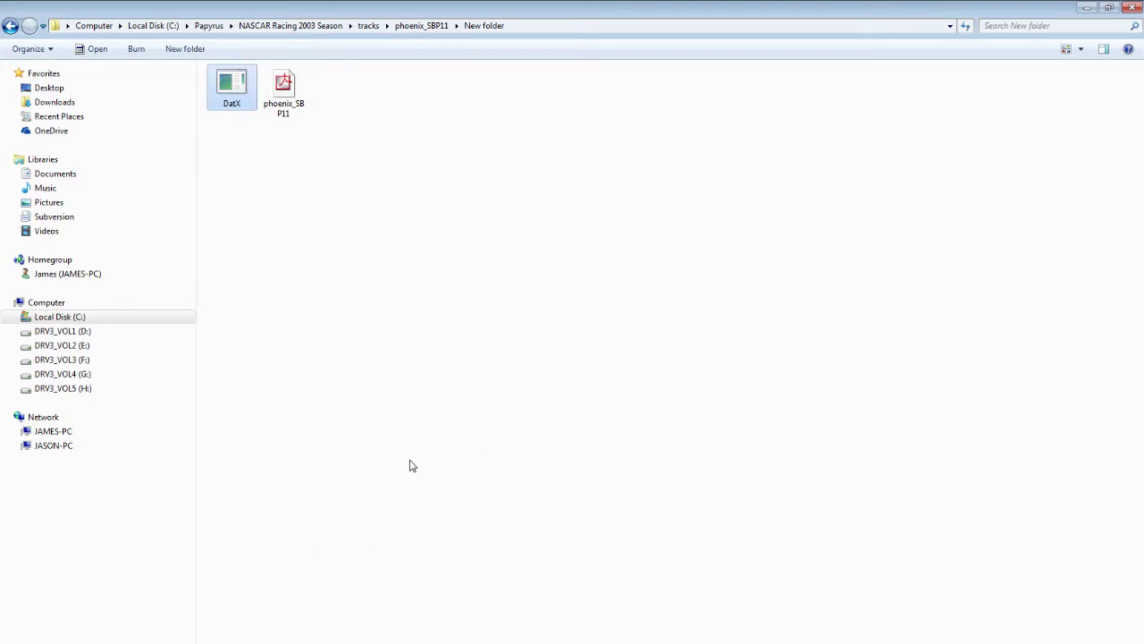
left_click(413, 457)
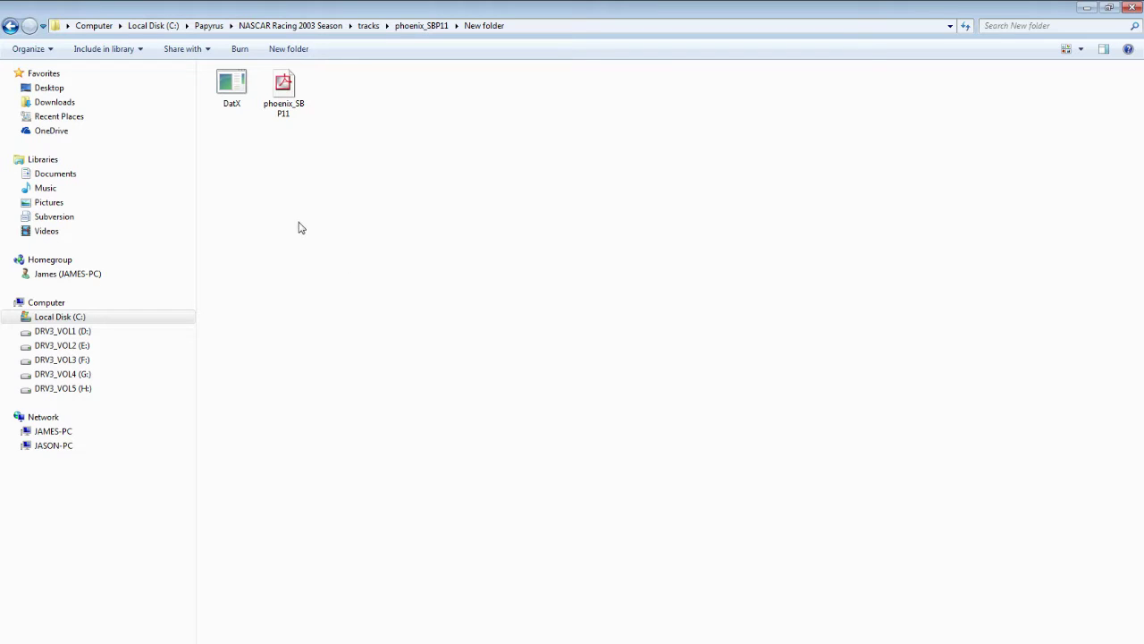
Unpack phoenix_SBP11 with DatX into New folder, scroll through the extracted track files, then switch windows
left_click(226, 89)
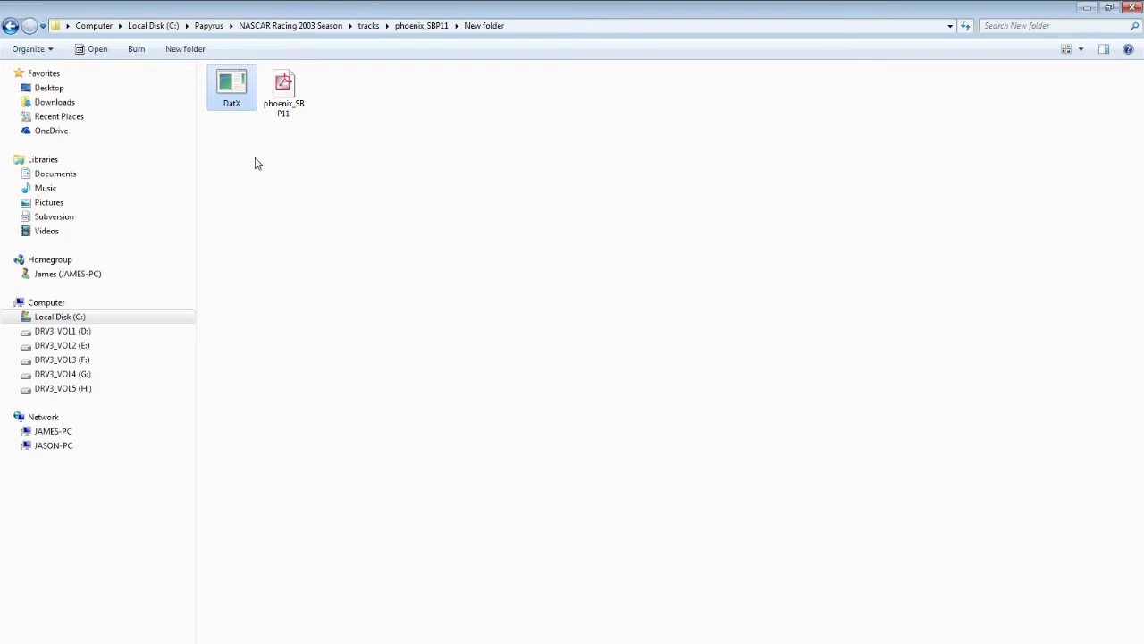
left_click(286, 97)
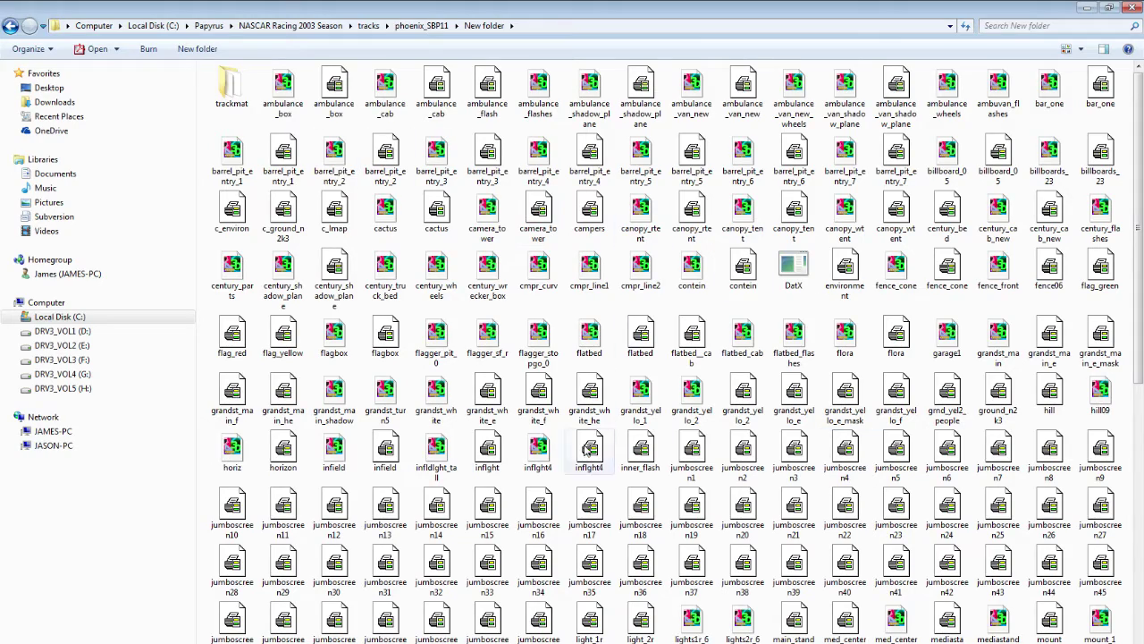
left_click(491, 404)
scroll(491, 404, "down", 5)
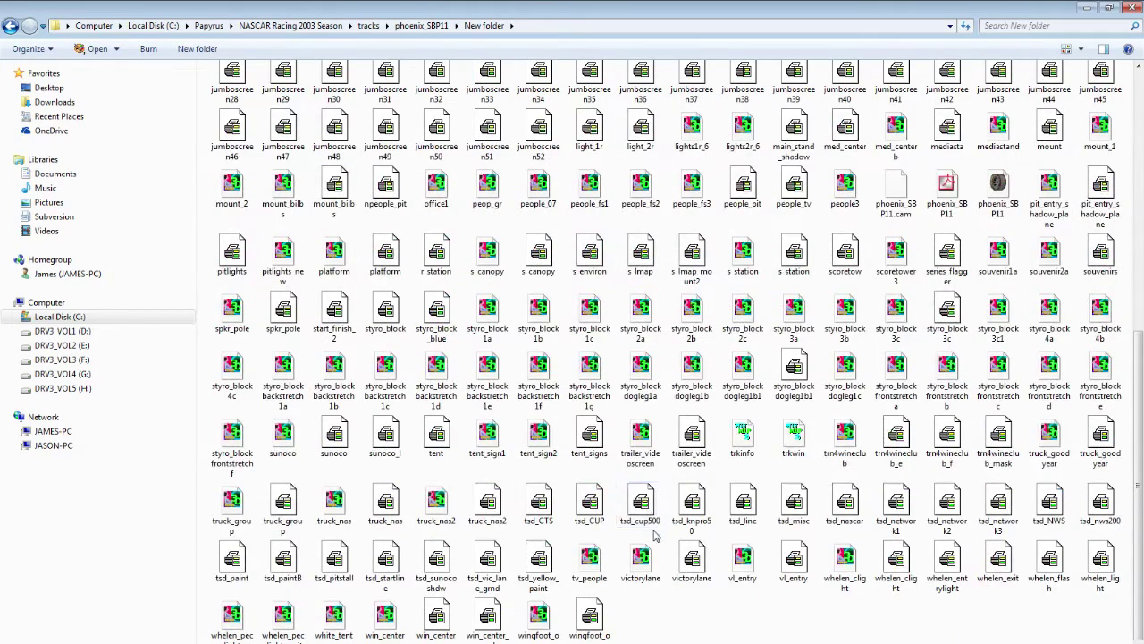
scroll(651, 530, "up", 5)
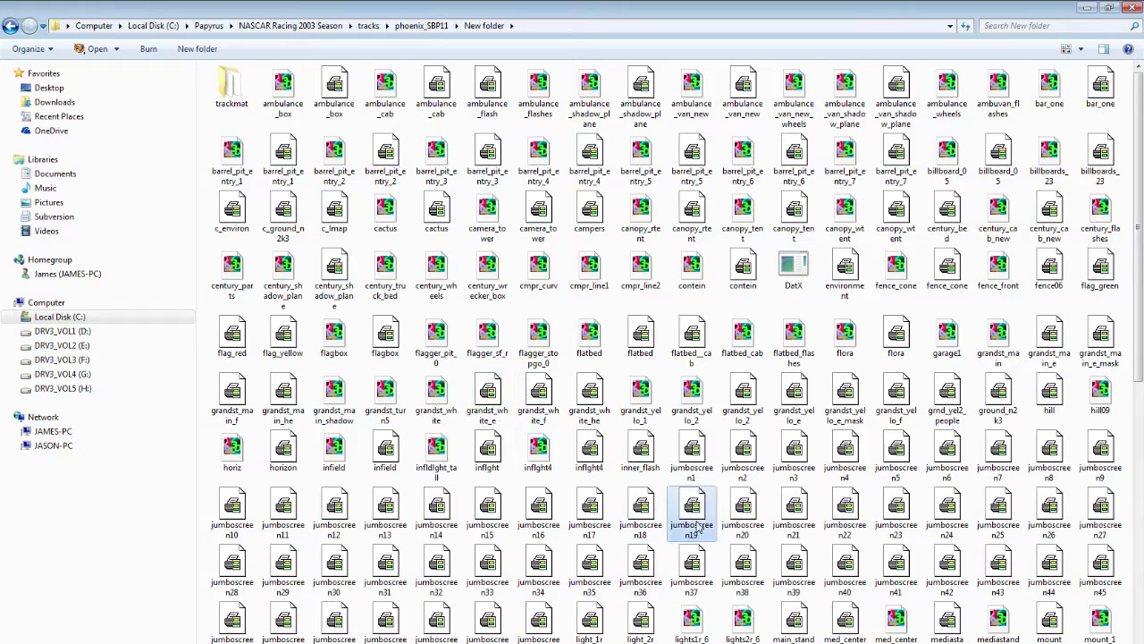
scroll(715, 572, "down", 8)
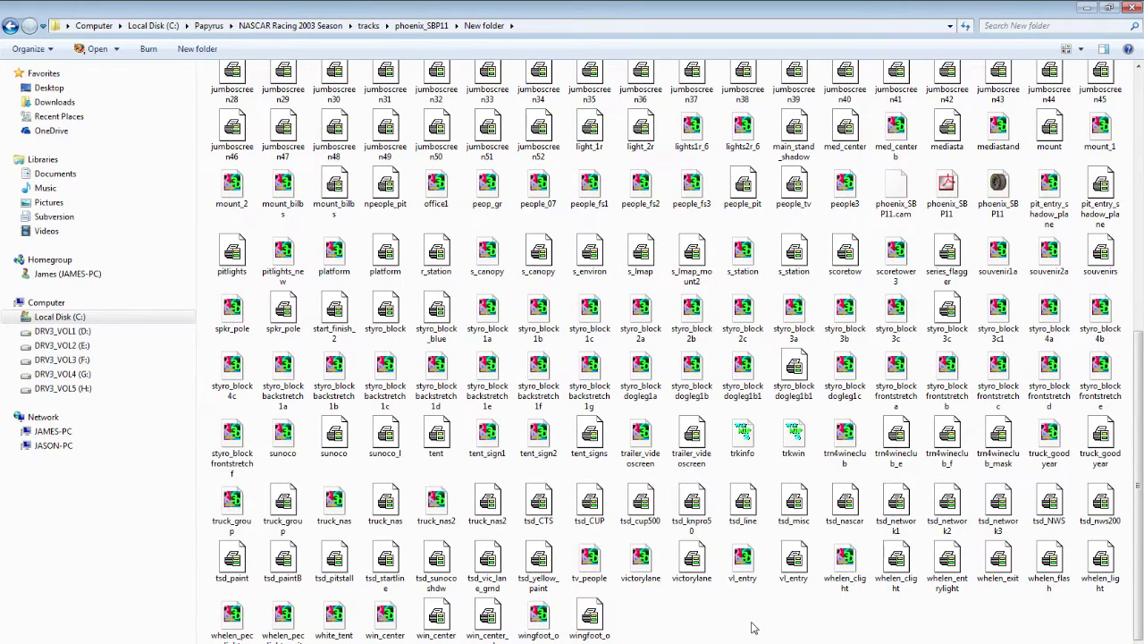
scroll(753, 628, "up", 8)
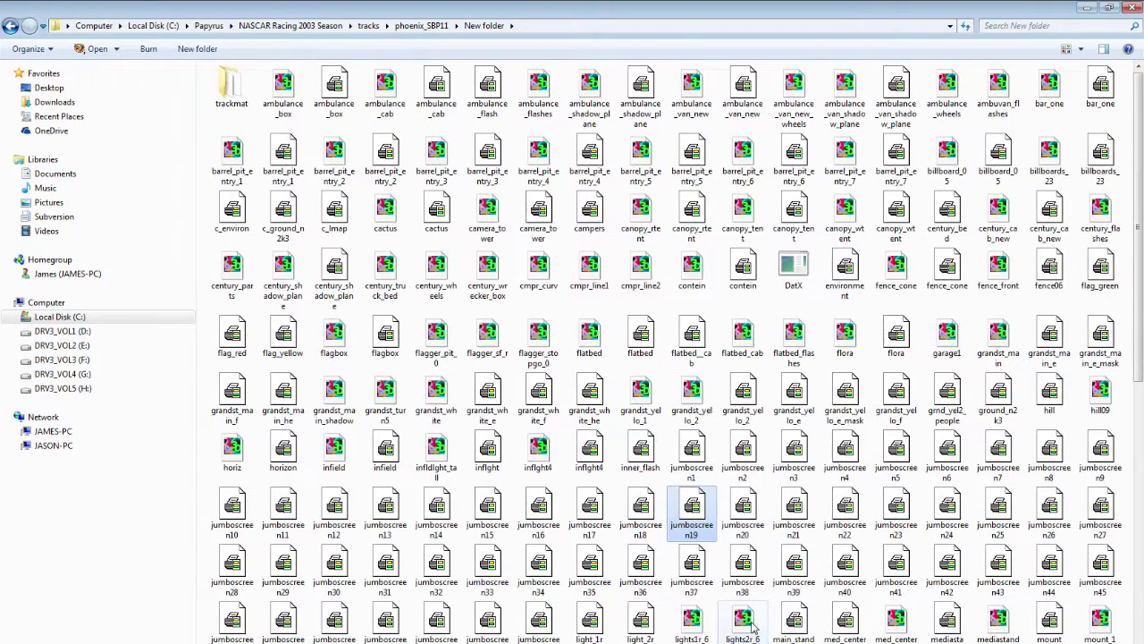
scroll(753, 627, "down", 3)
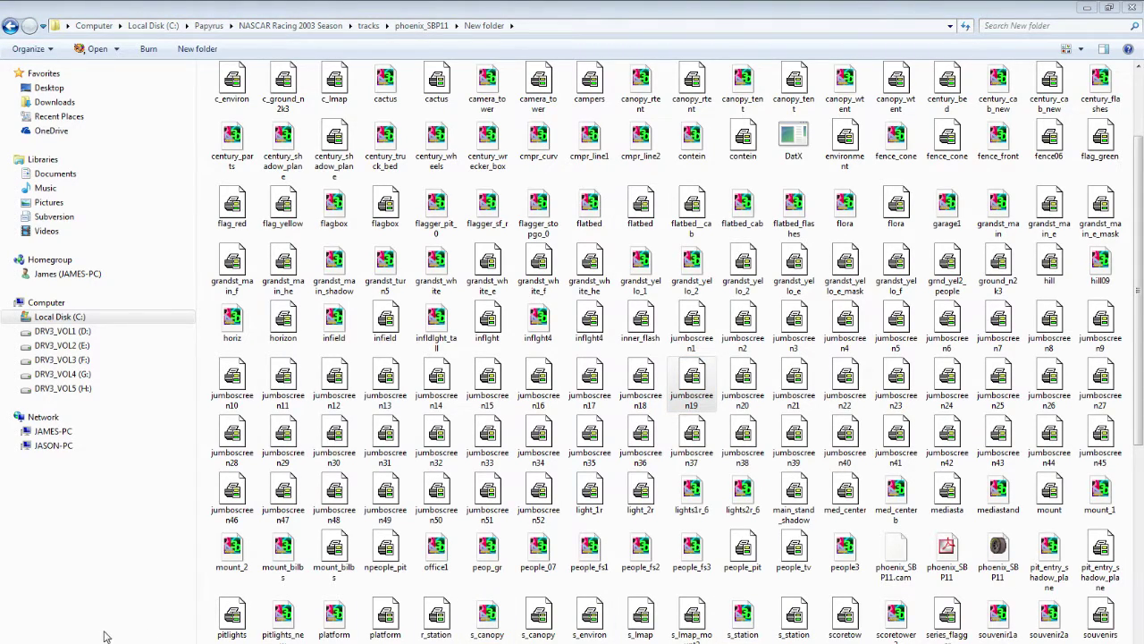
key("alt+Tab")
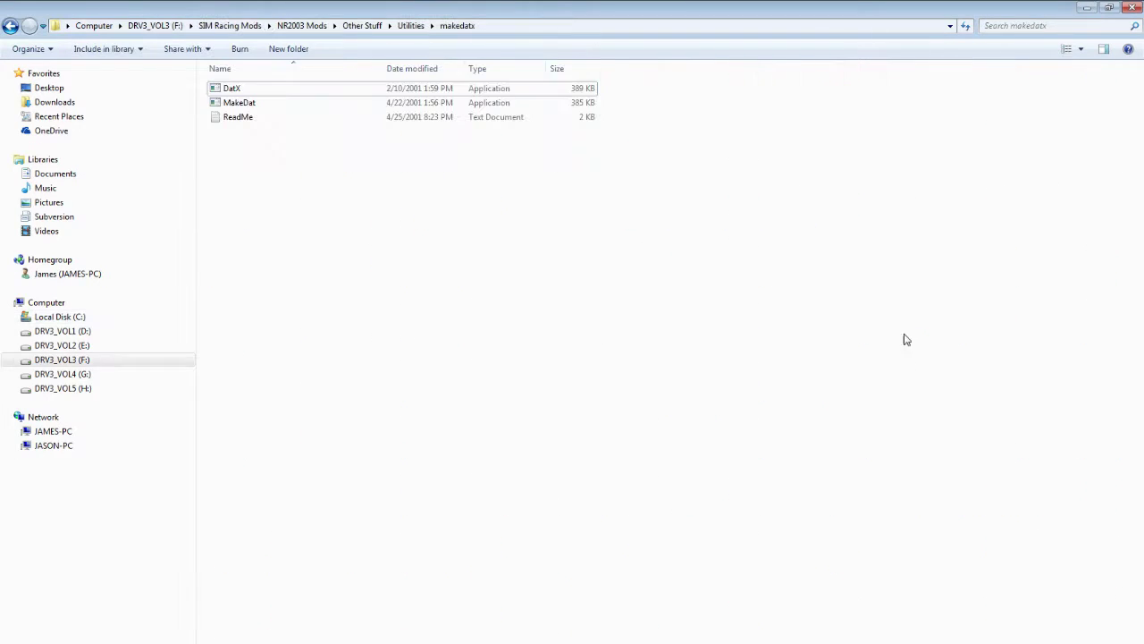
Minimize the makedatx Explorer window to reveal the SBP desktop
left_click(1085, 7)
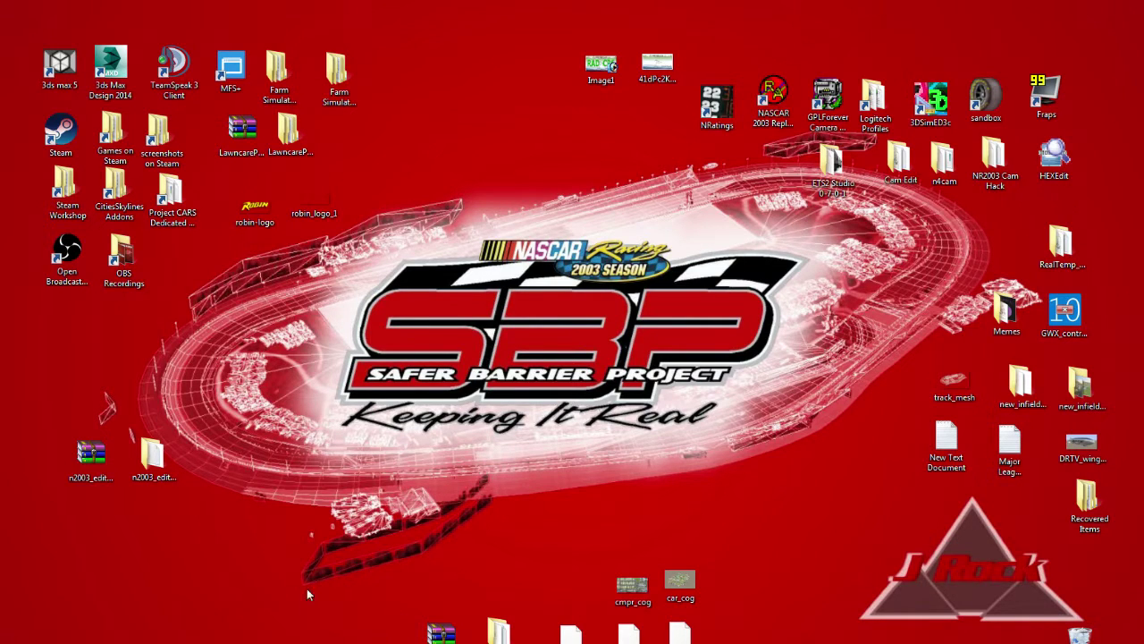